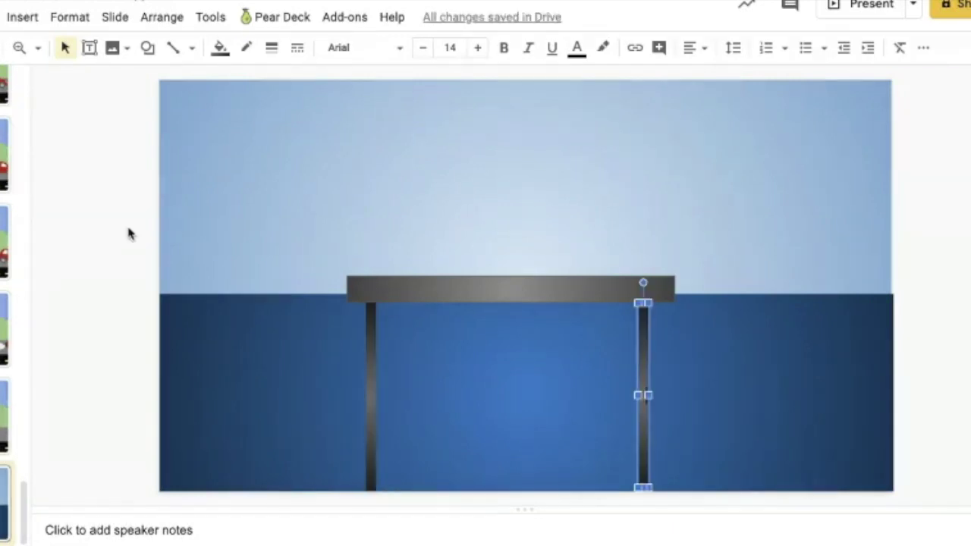
Click an empty spot to deselect the platform's right leg
click(129, 232)
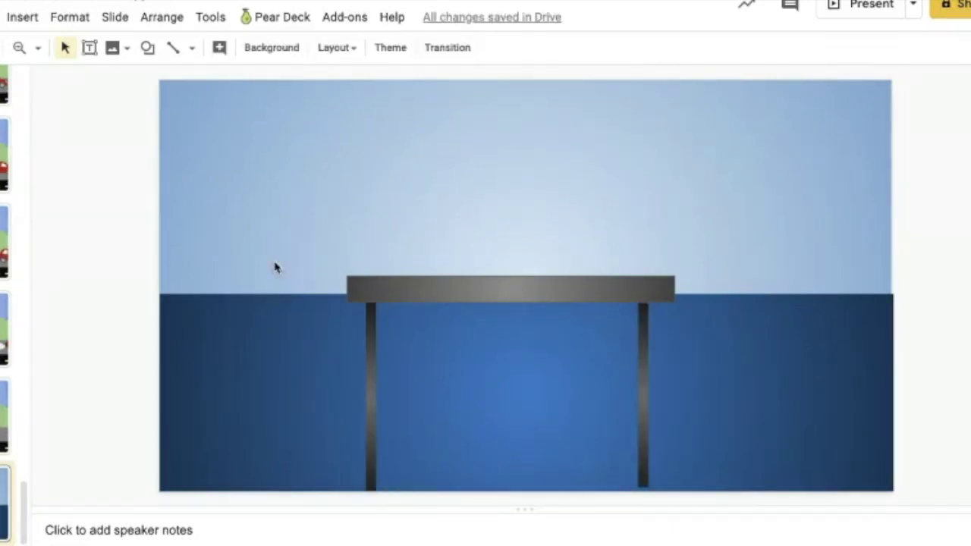
Open the Insert menu, then dismiss it without inserting anything
click(23, 18)
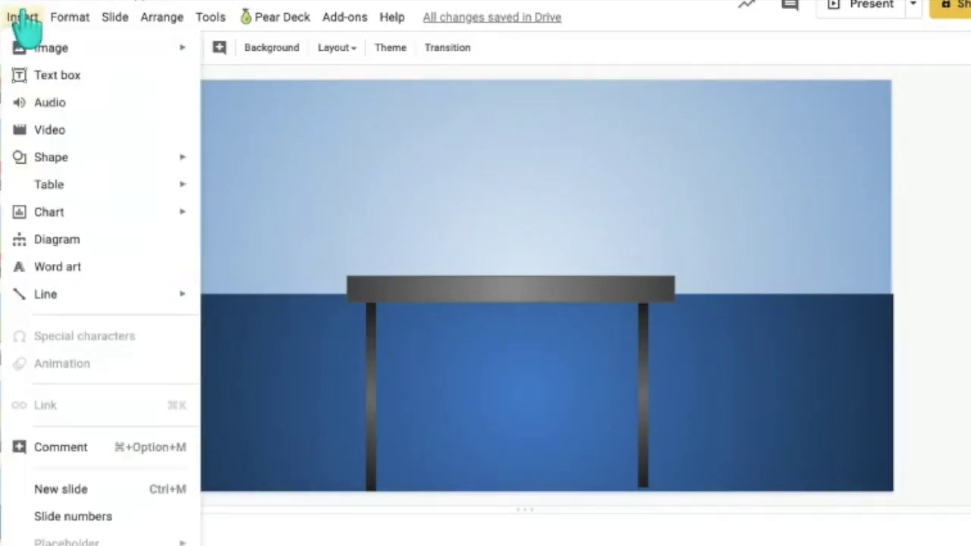
mouse_move(76, 46)
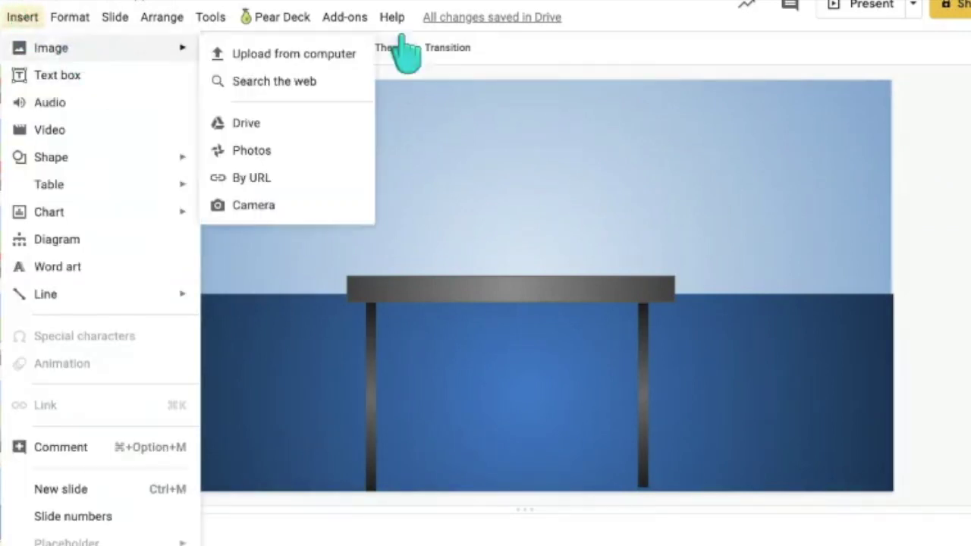
click(965, 273)
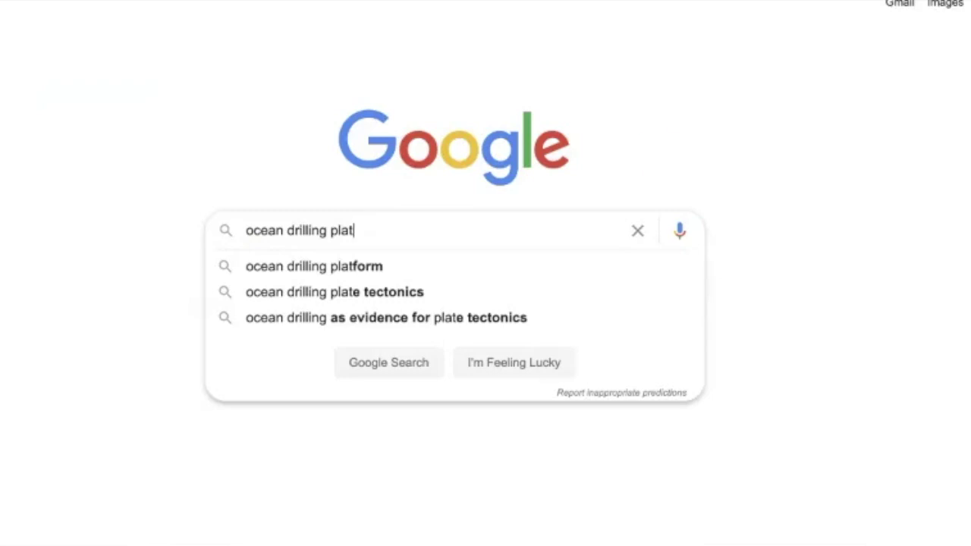
Browse Google Images results for 'ocean drilling platform', then return to the Slides tab
click(270, 266)
click(200, 114)
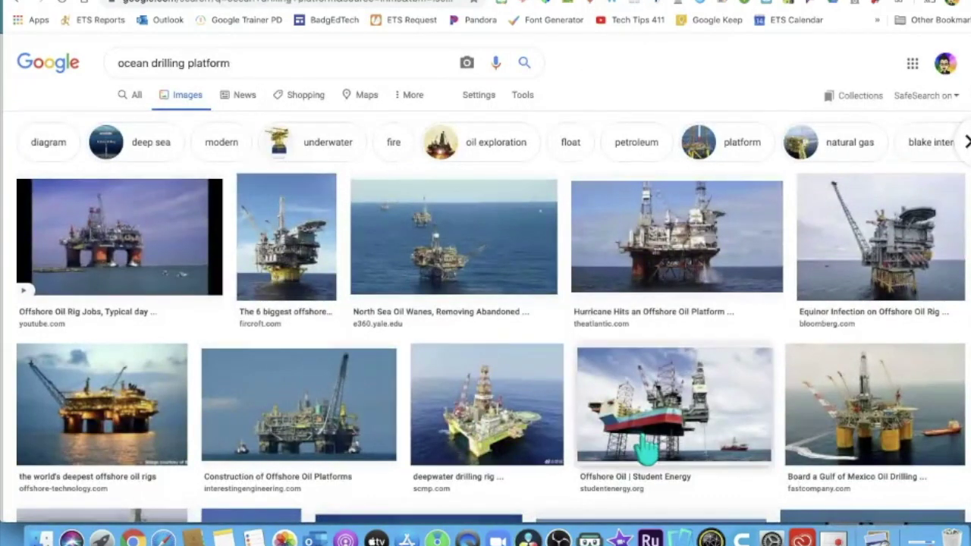
click(713, 444)
scroll(713, 444, down, 6)
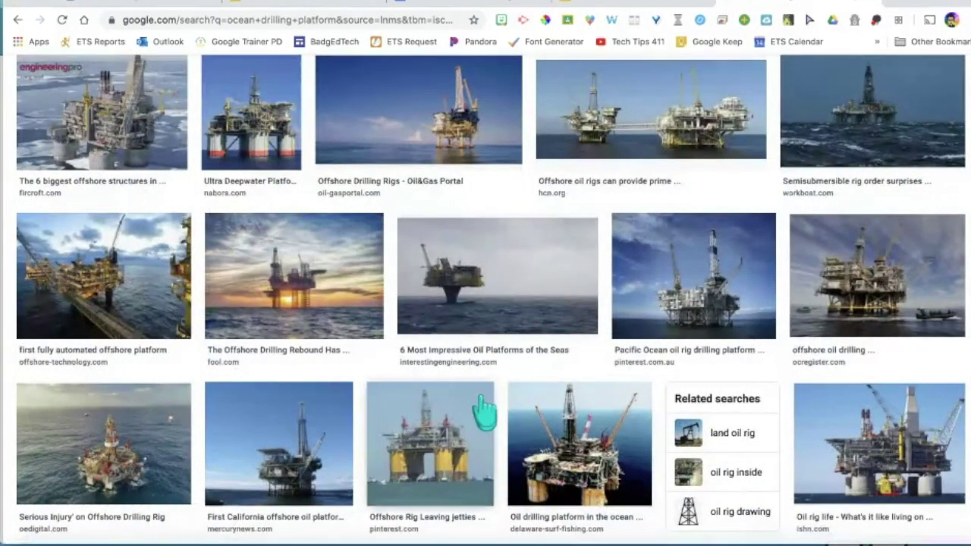
scroll(478, 372, up, 1)
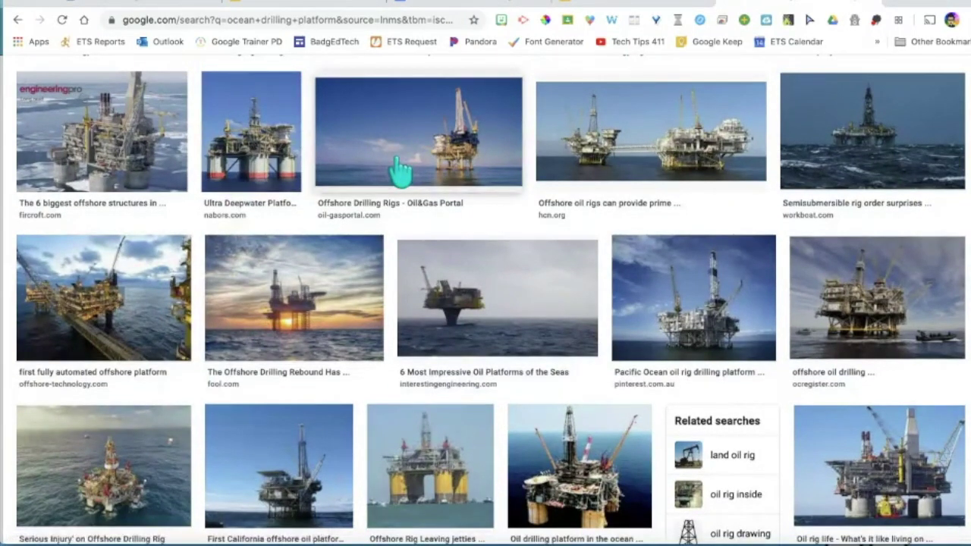
scroll(402, 173, up, 5)
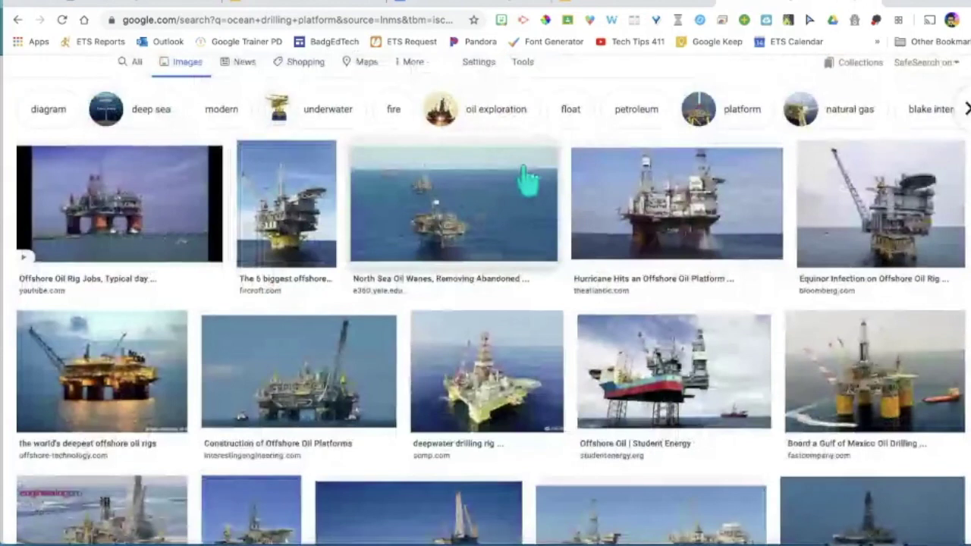
scroll(774, 314, down, 2)
scroll(774, 314, up, 2)
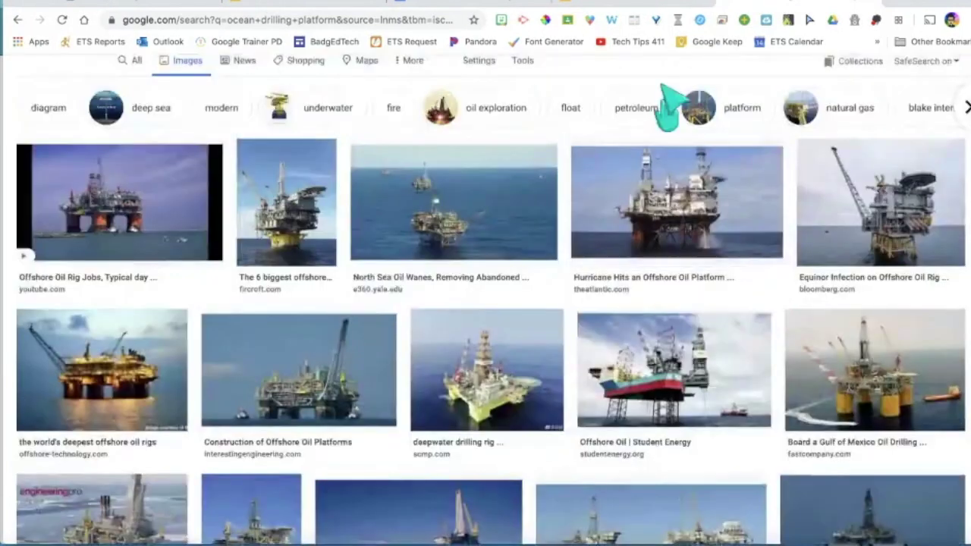
click(320, 9)
Raise the grey deck above the water line and widen the left leg
click(491, 307)
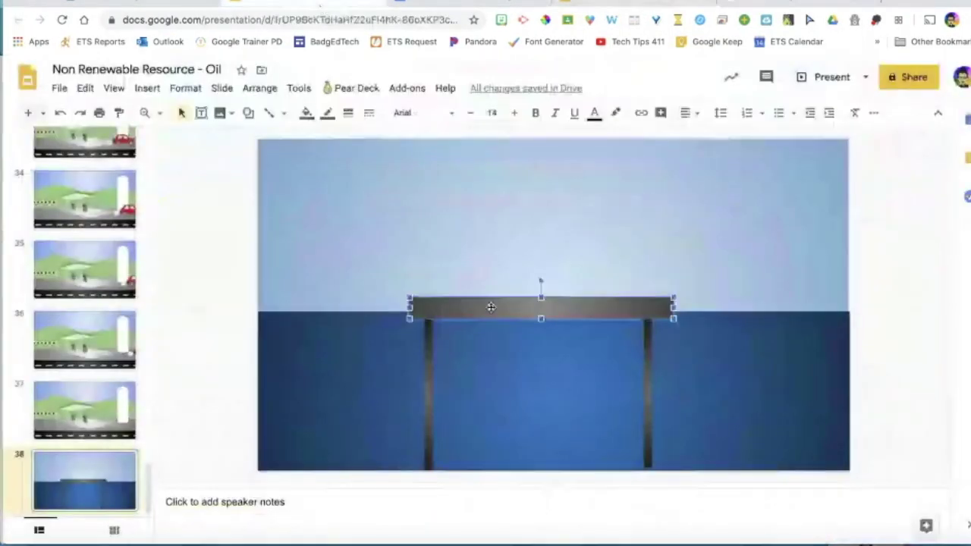
drag(525, 302, 521, 267)
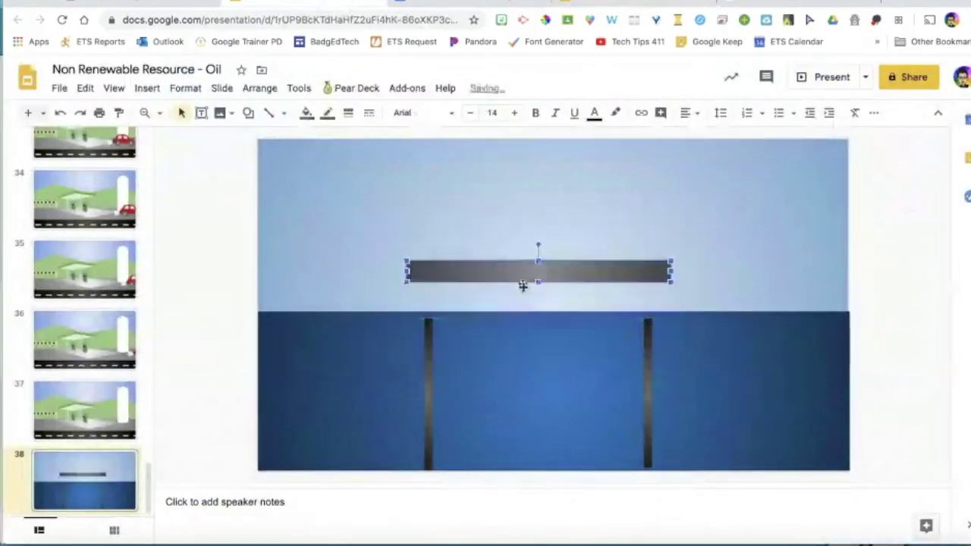
click(429, 357)
mouse_move(433, 394)
mouse_down()
mouse_move(463, 392)
mouse_move(427, 394)
mouse_up()
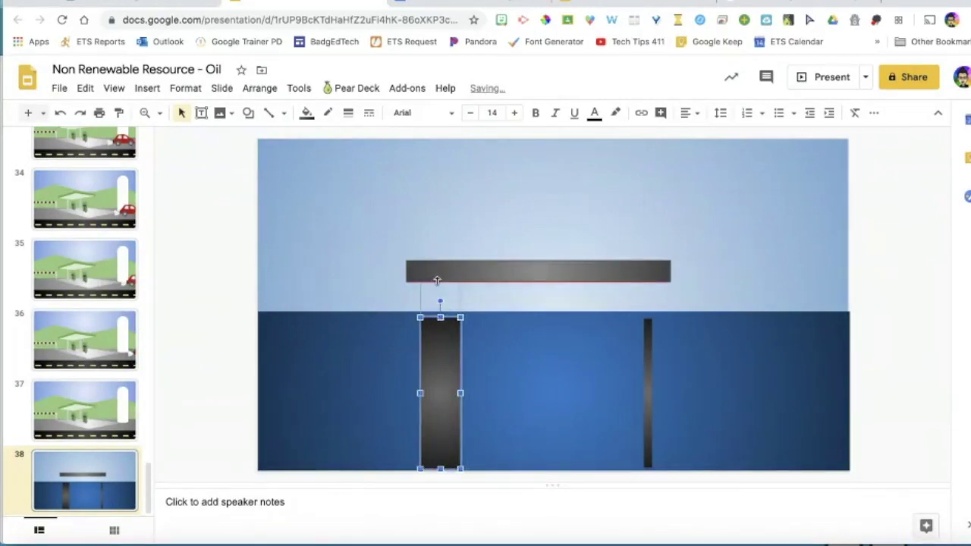
Replace the thin right leg with a duplicate of the widened left leg under the deck's right end
click(646, 380)
key(Delete)
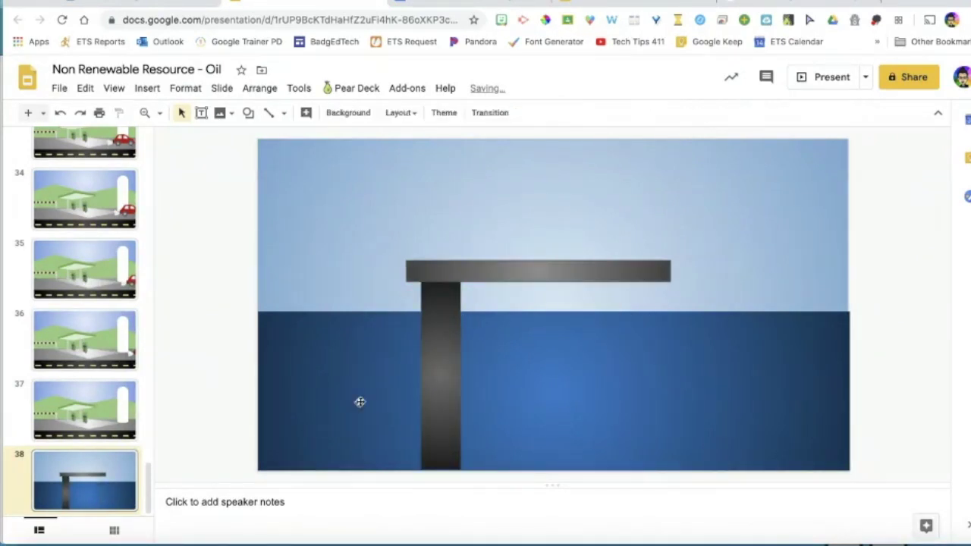
click(445, 388)
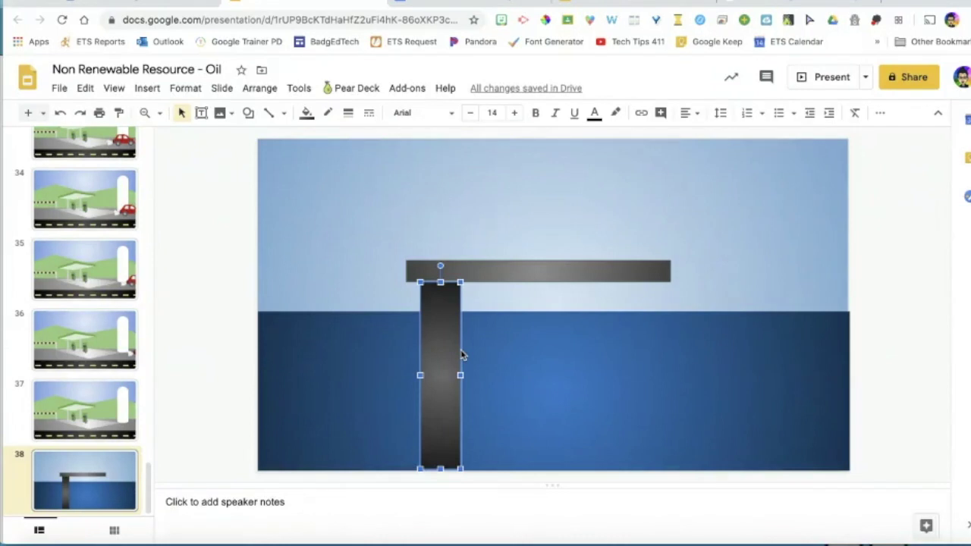
text(v)
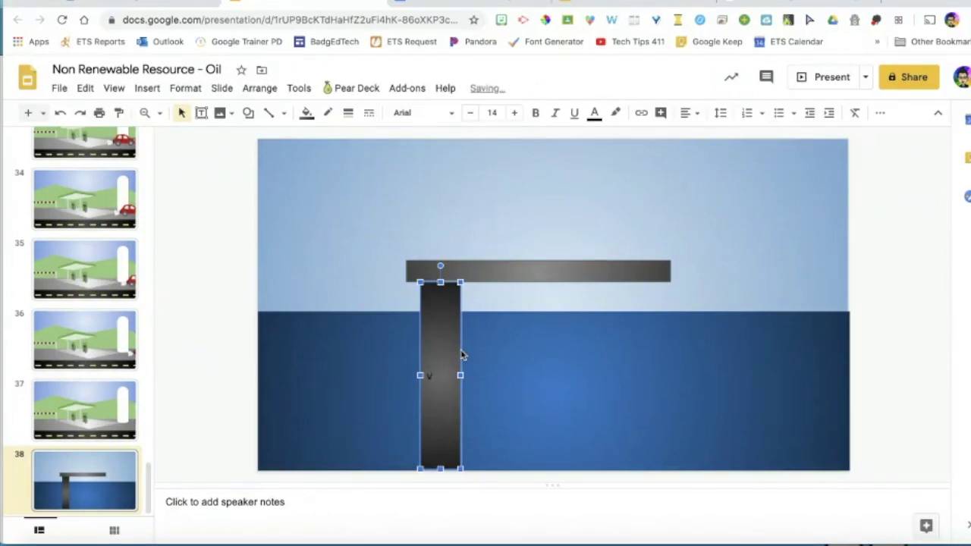
key(BackSpace)
click(463, 321)
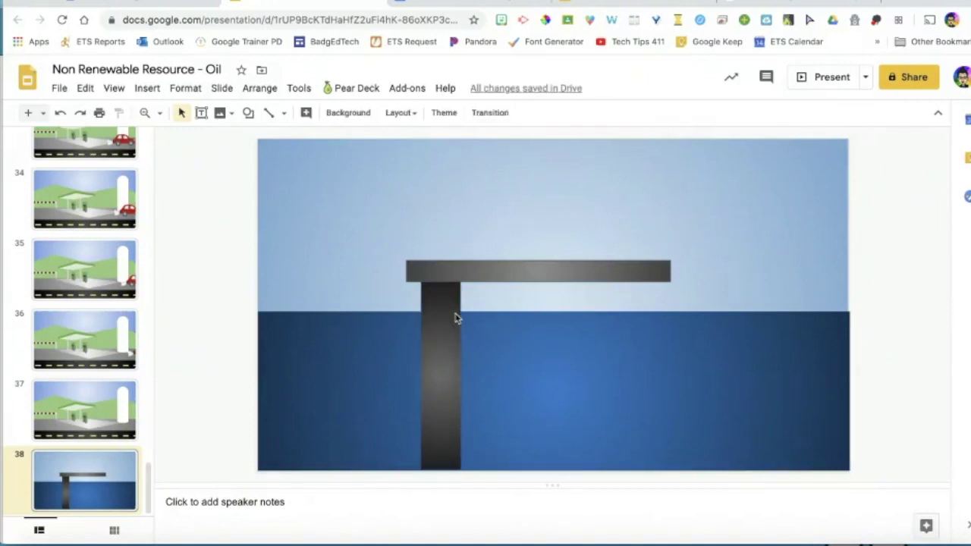
click(458, 316)
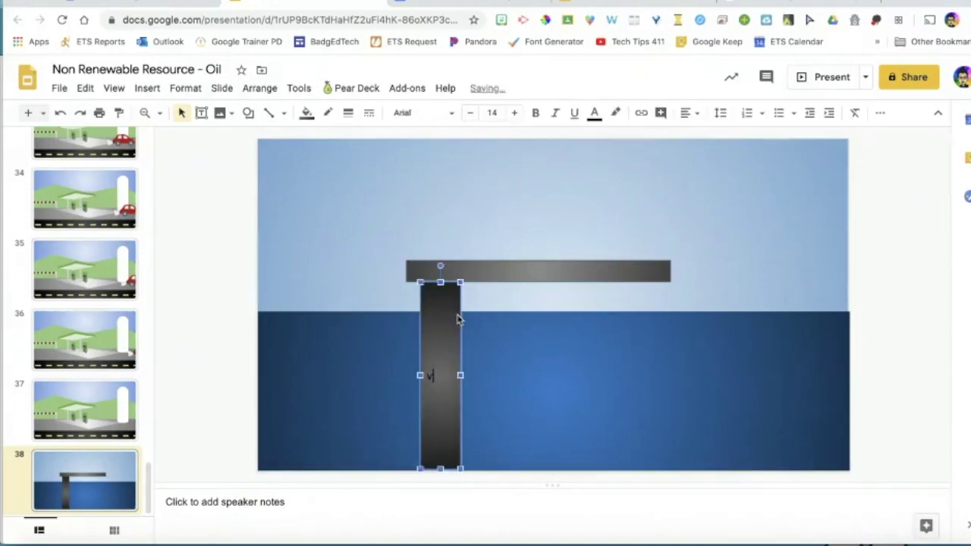
key(ctrl+d)
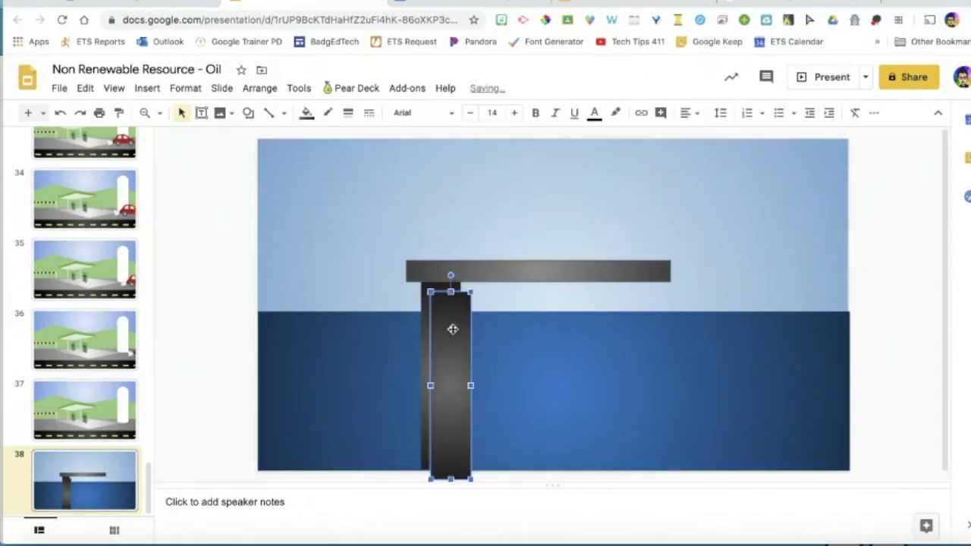
drag(450, 329, 654, 330)
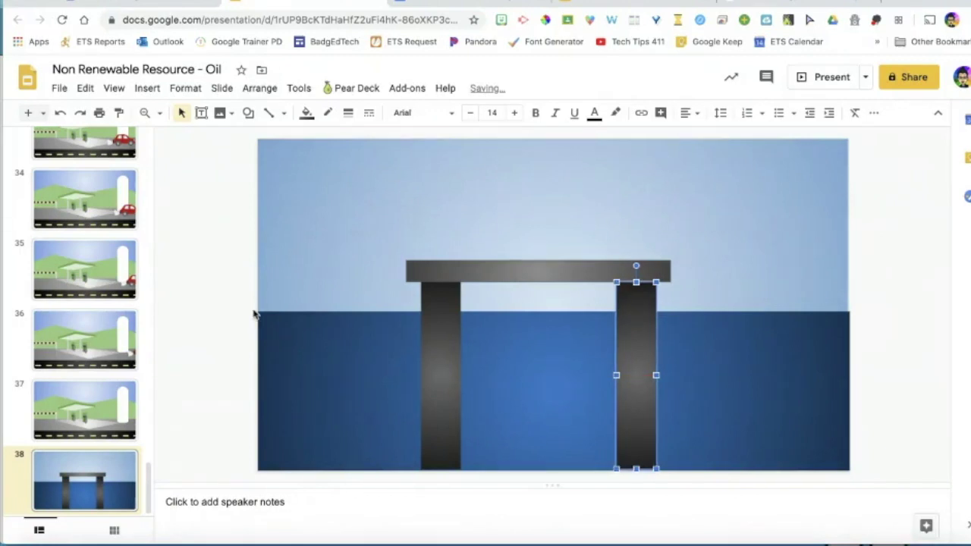
click(193, 292)
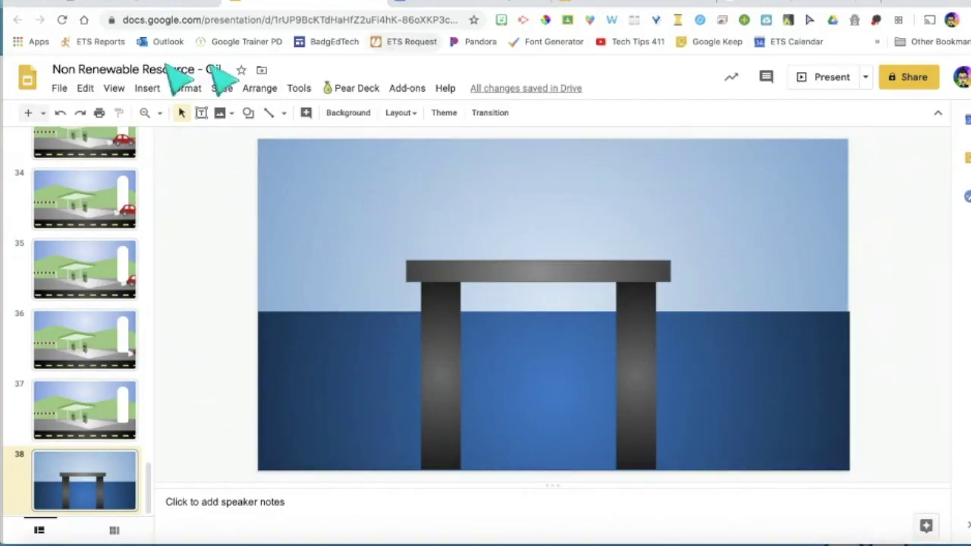
Draw a right-triangle sail in the upper-right sky, rotate it upright and flip it into place
click(159, 88)
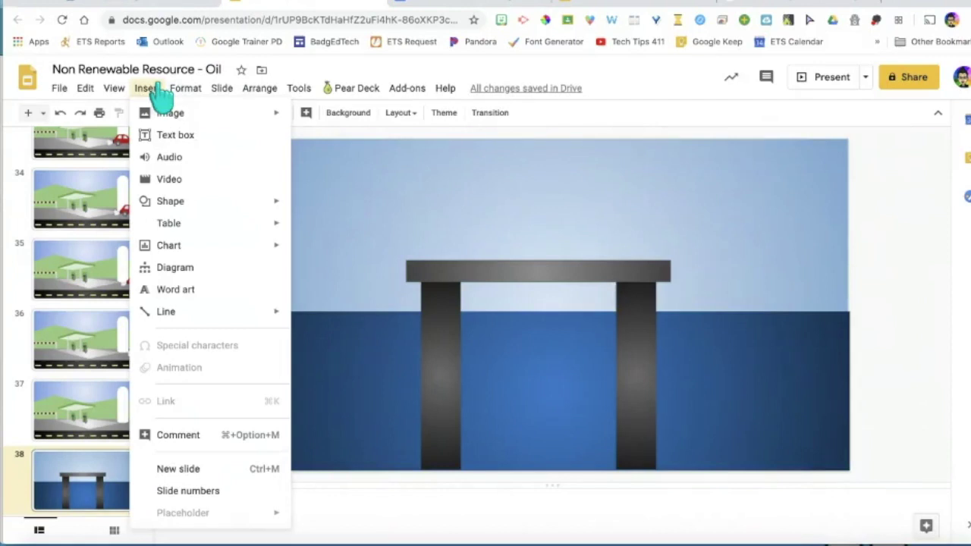
mouse_move(223, 203)
mouse_move(328, 209)
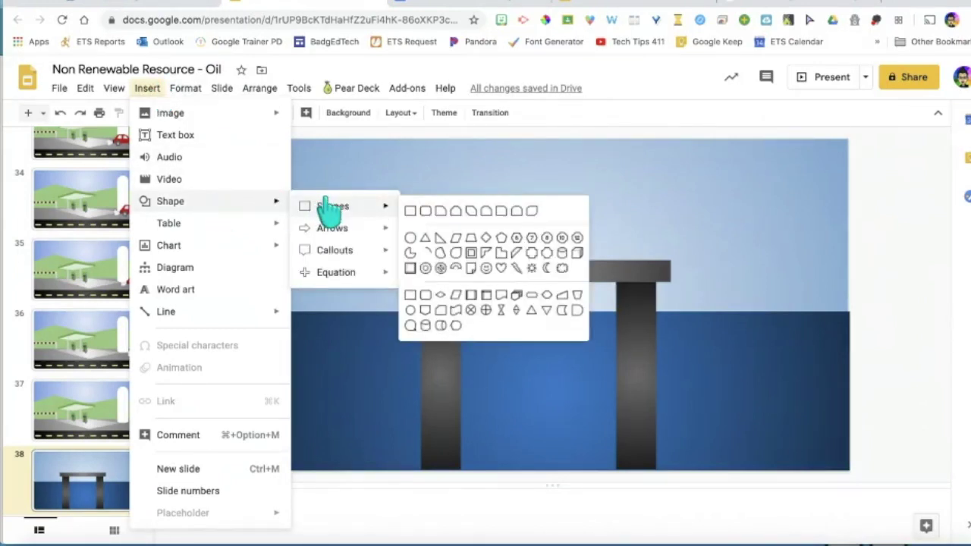
click(440, 238)
drag(757, 246, 814, 271)
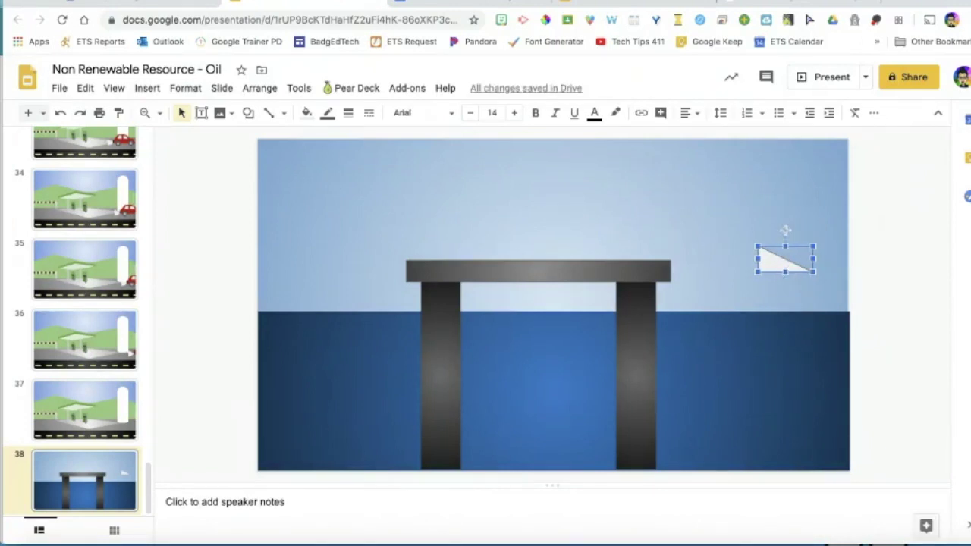
drag(786, 229, 799, 271)
right_click(800, 270)
mouse_move(872, 318)
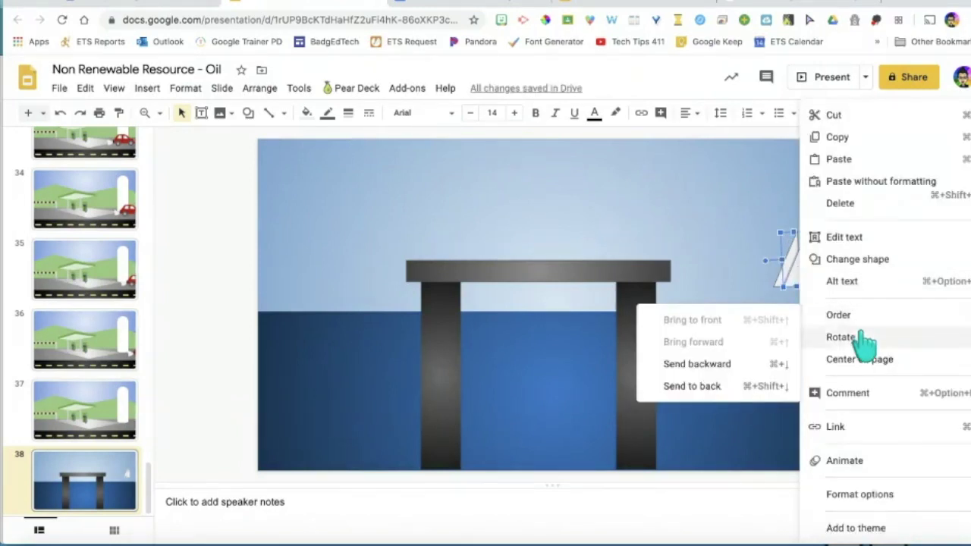
mouse_move(864, 343)
click(696, 410)
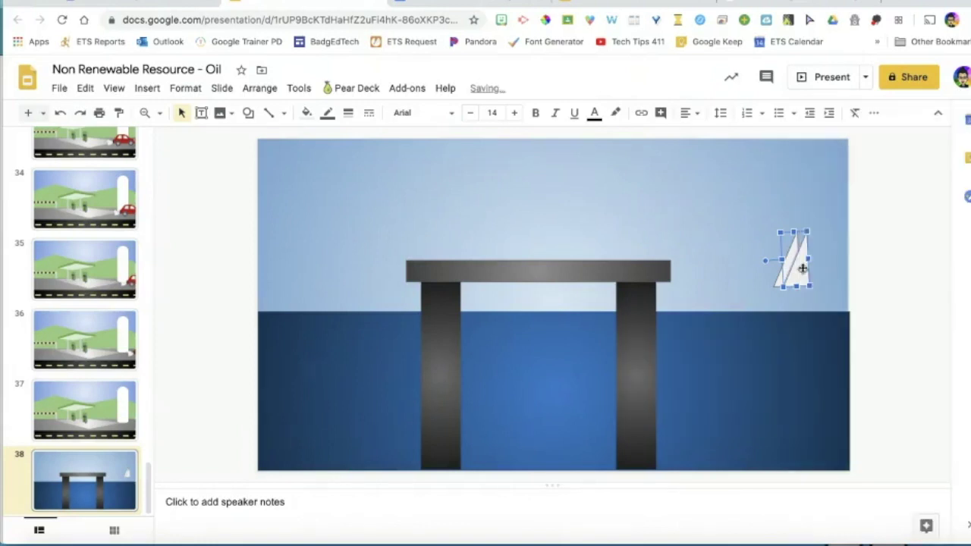
right_click(793, 266)
click(693, 386)
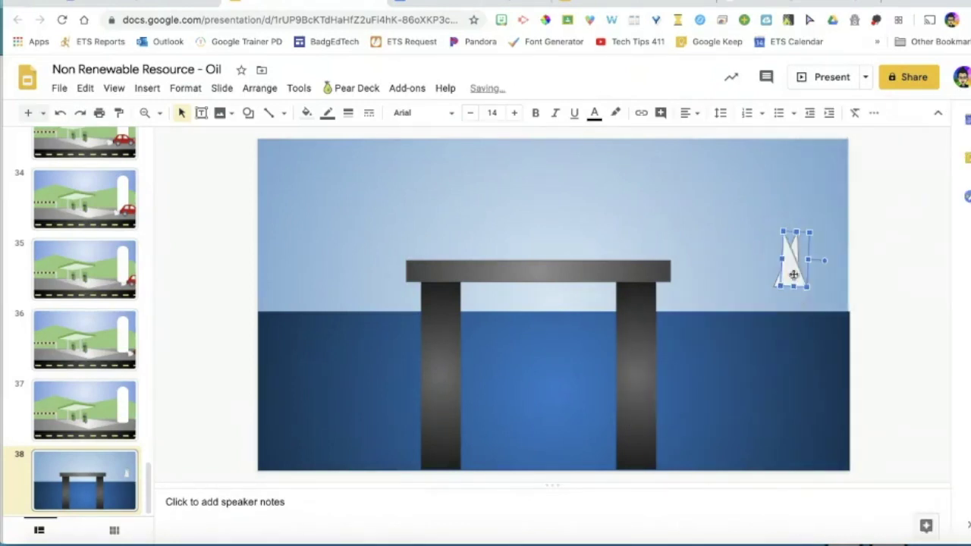
drag(794, 274, 803, 285)
click(876, 271)
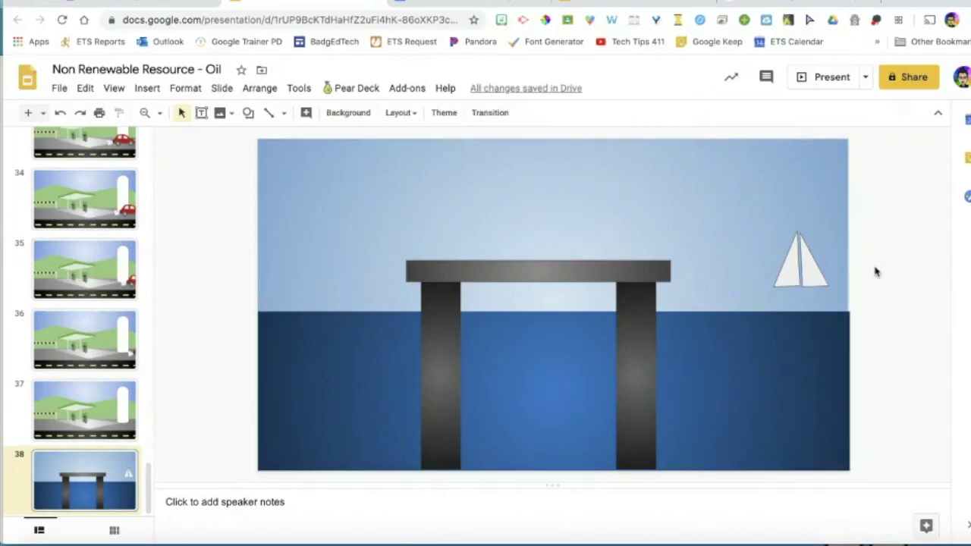
Draw the boat hull under the sail and send it to the back
click(148, 88)
click(162, 199)
mouse_move(773, 319)
mouse_down()
mouse_move(839, 354)
mouse_move(808, 310)
mouse_up()
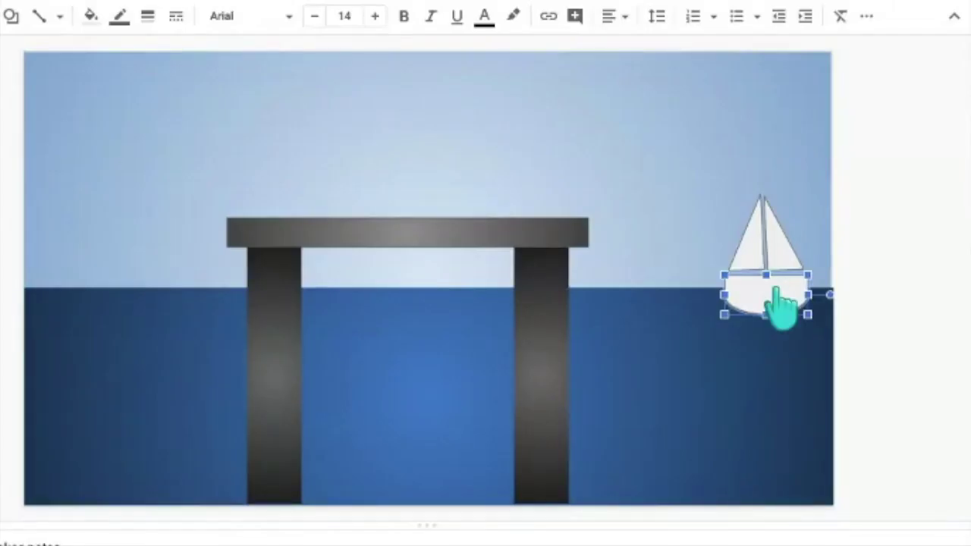
right_click(781, 303)
mouse_move(819, 291)
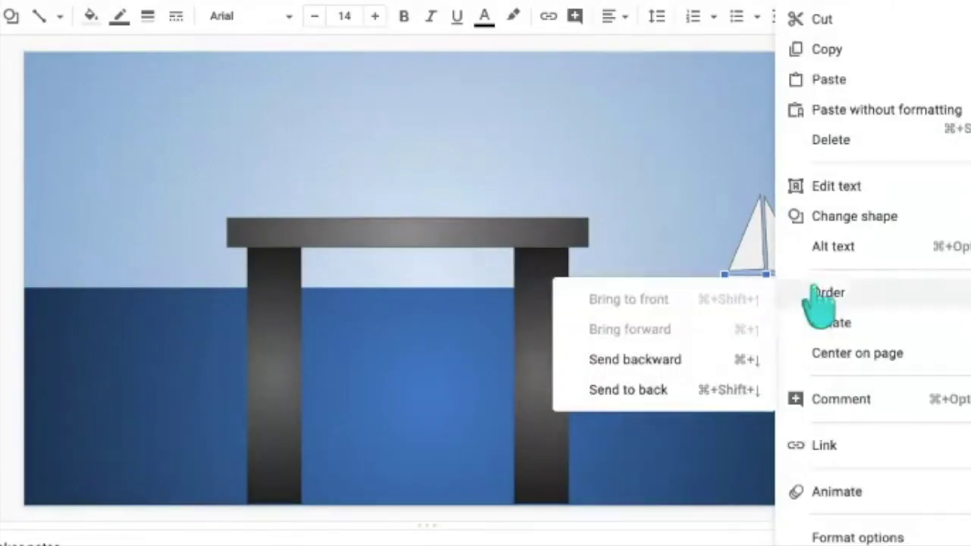
click(676, 390)
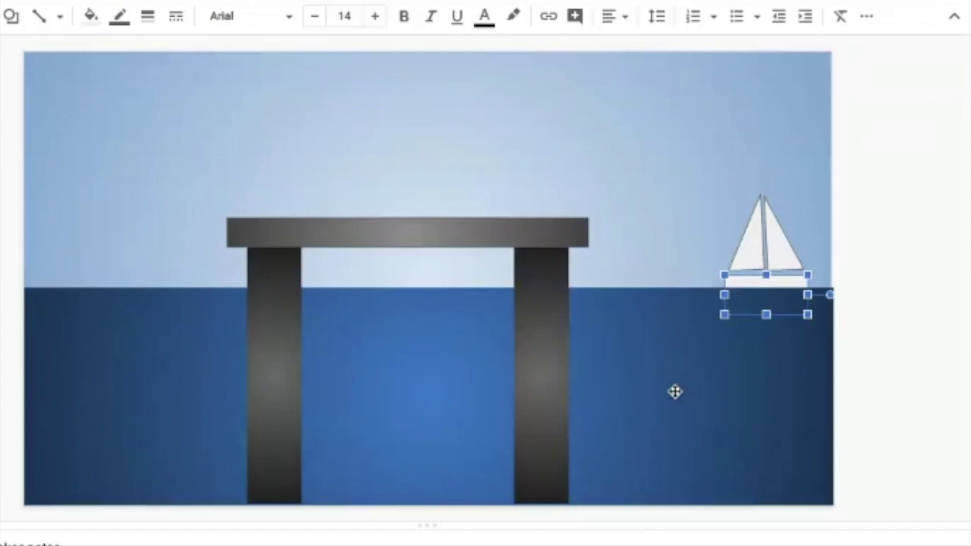
Select the sailboat group and drag it to the slide's left edge on the waterline
click(863, 339)
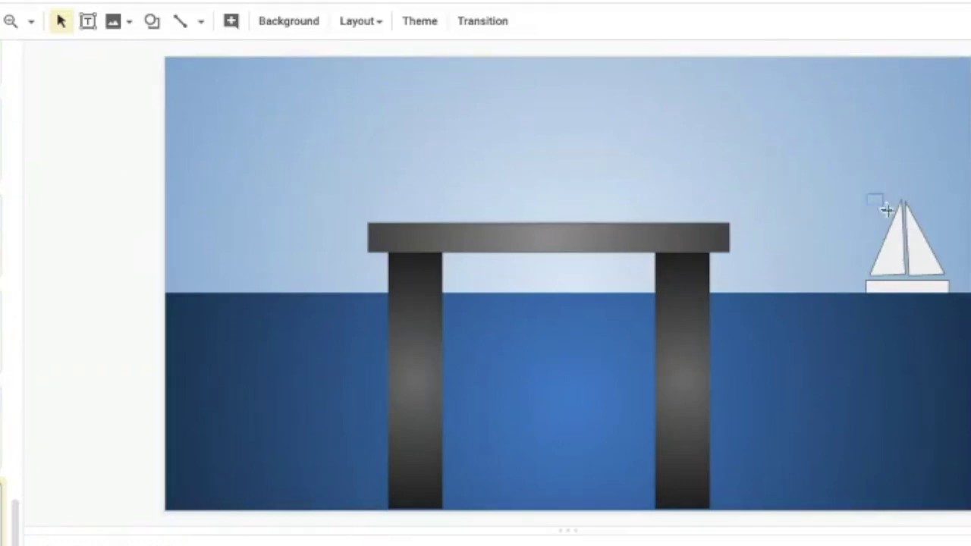
drag(867, 195, 948, 279)
key(Tab)
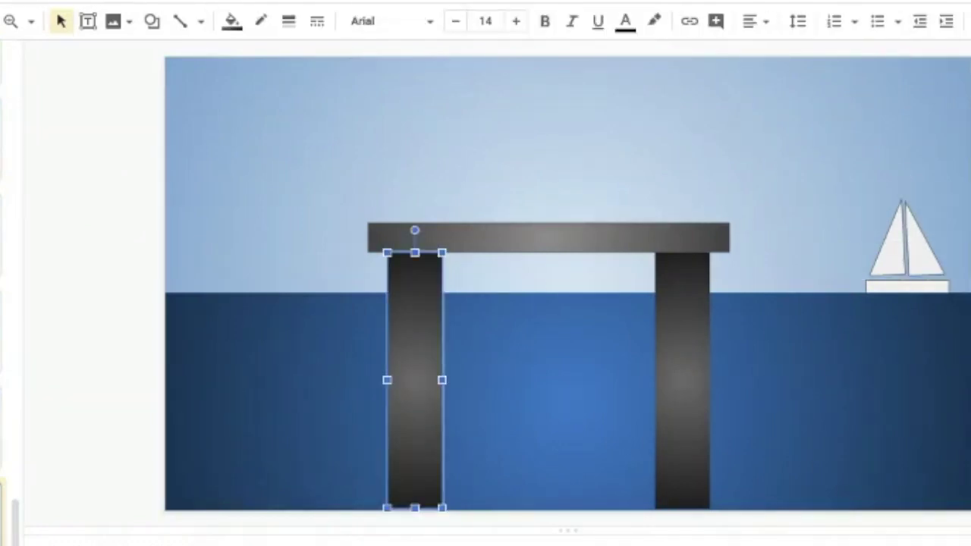
key(Escape)
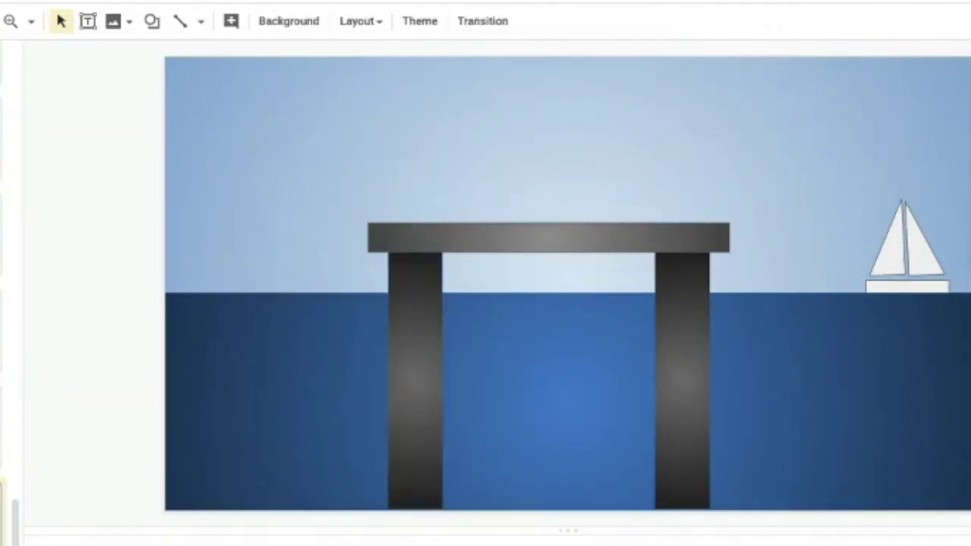
click(916, 271)
drag(916, 271, 243, 279)
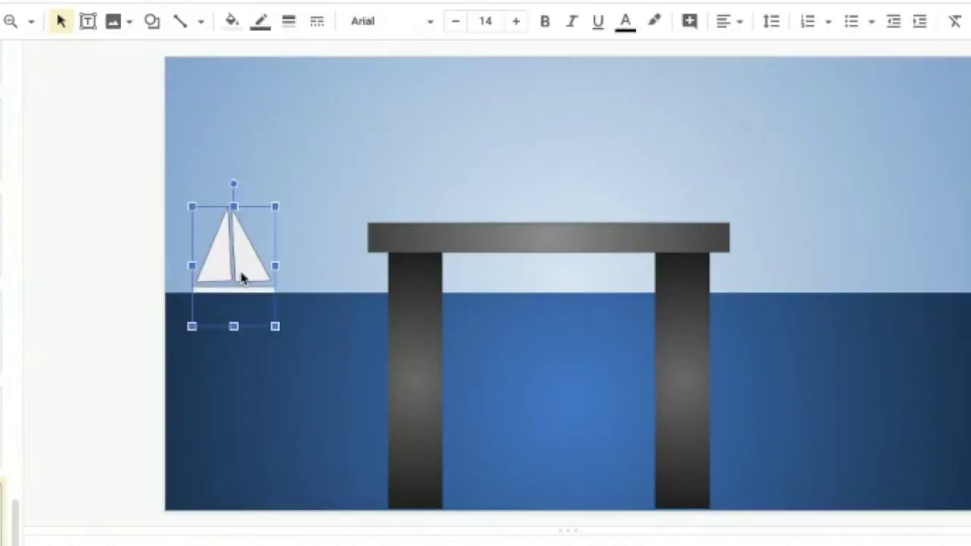
key(Escape)
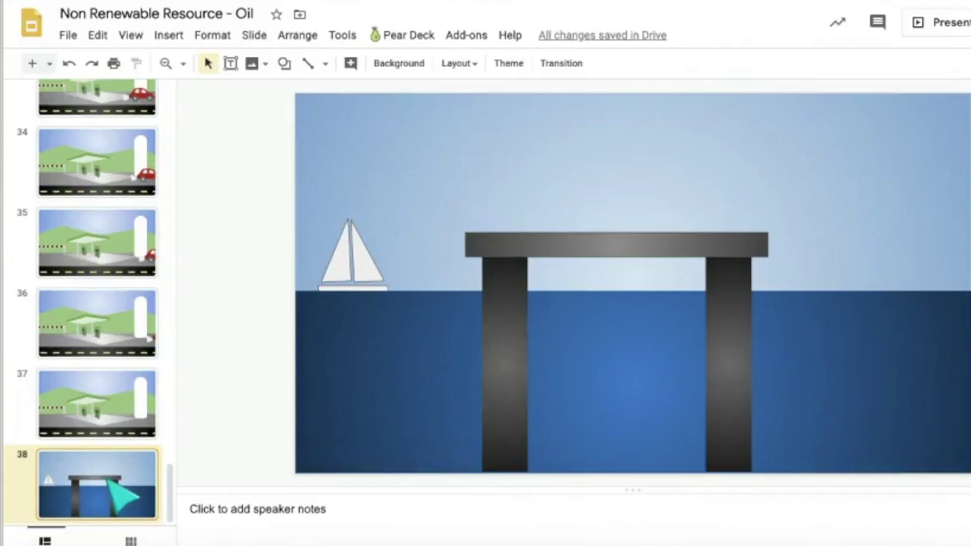
Duplicate slide 38 and nudge the sailboat two steps right on slide 39
key(ctrl+d)
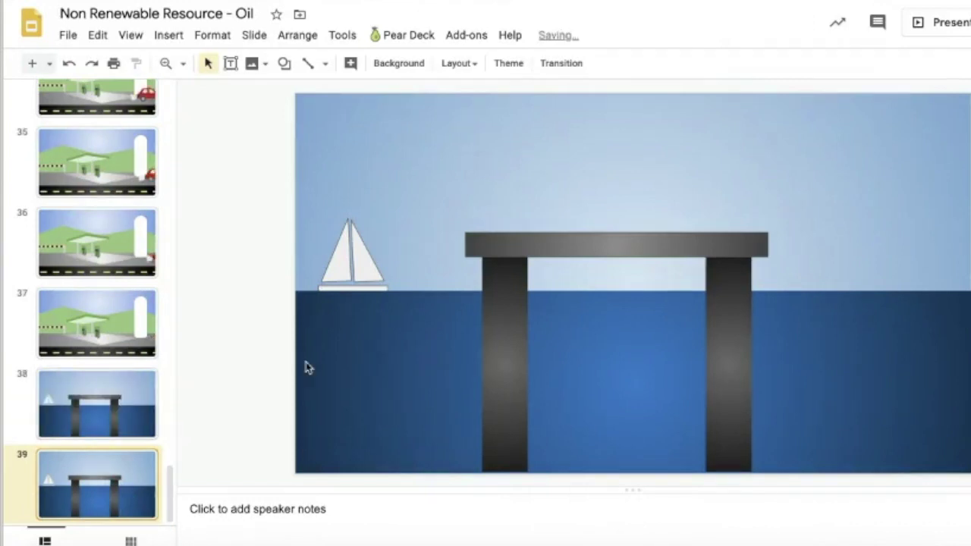
click(363, 263)
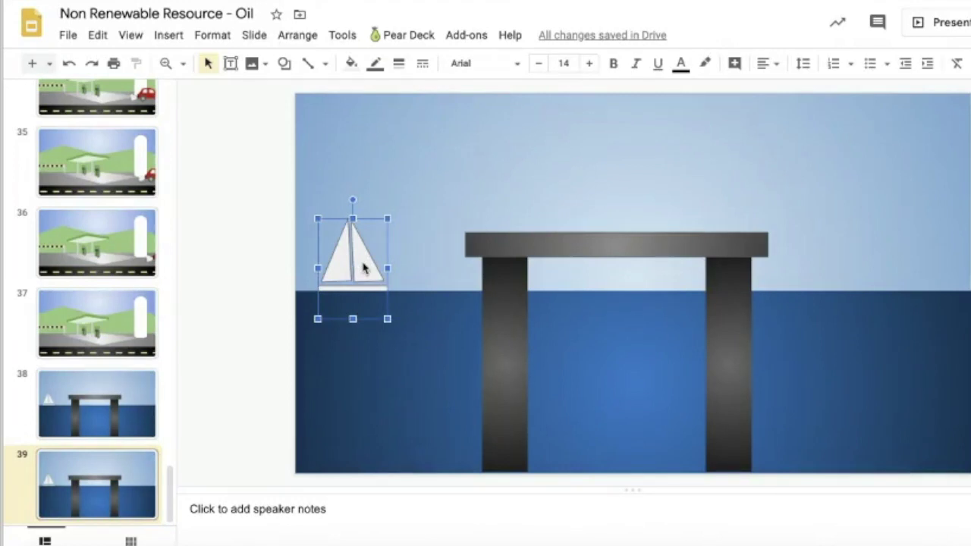
key(Right)
key(Right)
key(Right)
key(Right)
key(Right)
key(Right)
key(Right)
key(Right)
key(Right)
key(Right)
key(Right)
key(Right)
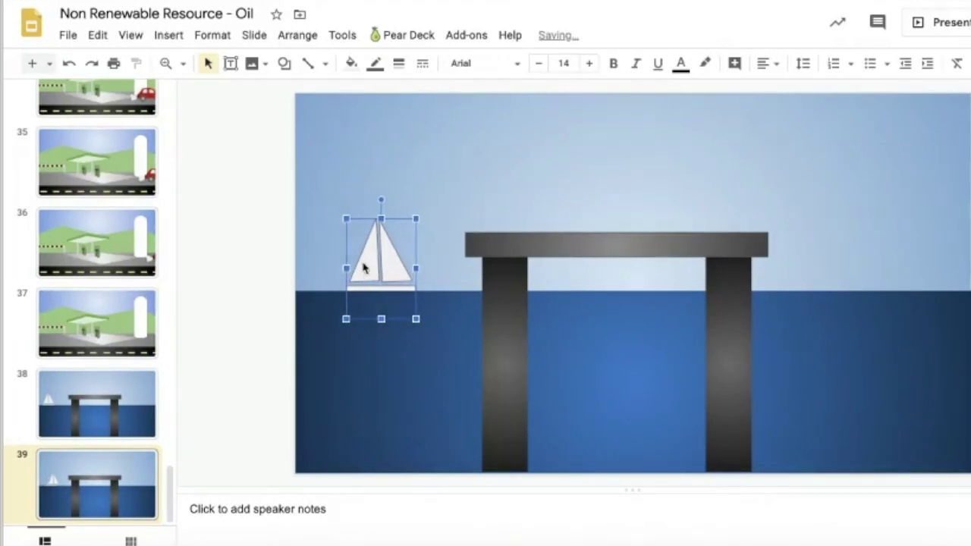
key(Right)
click(119, 472)
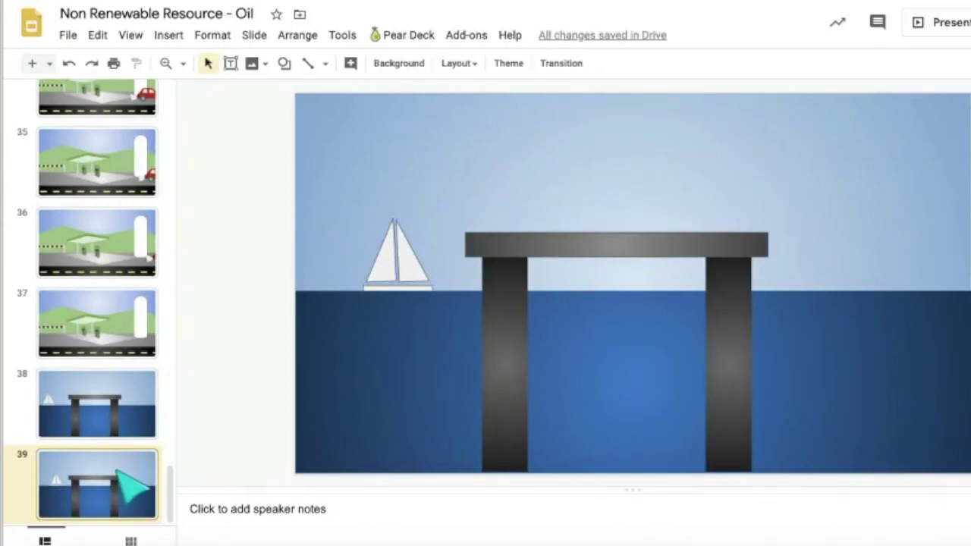
Duplicate into slide 40 and nudge the sailboat two more steps right
key(ctrl+d)
click(409, 264)
key(Right)
key(Right)
key(Right)
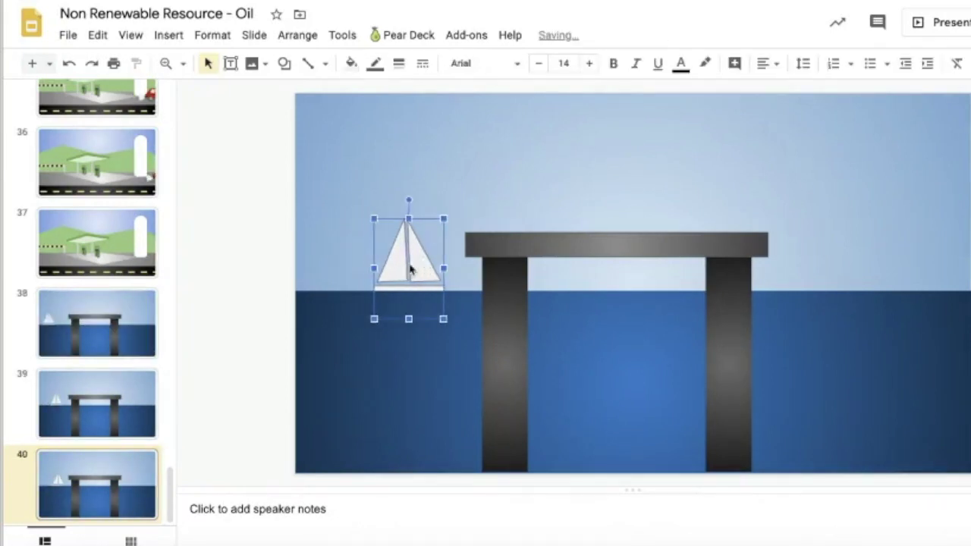
key(Right)
key(Right)
key(Right)
key(Right)
key(Right)
key(Right)
key(Right)
key(Right)
key(Right)
key(Right)
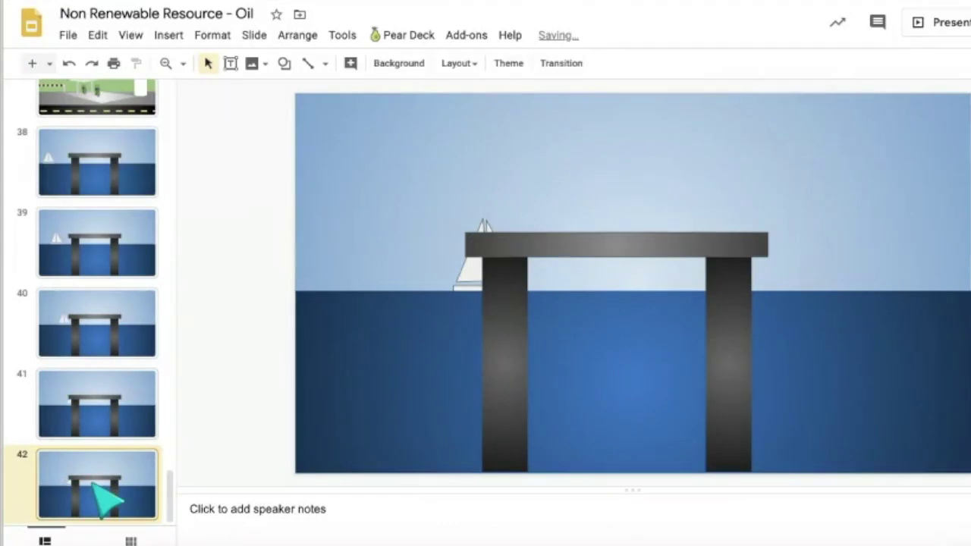
right_click(102, 498)
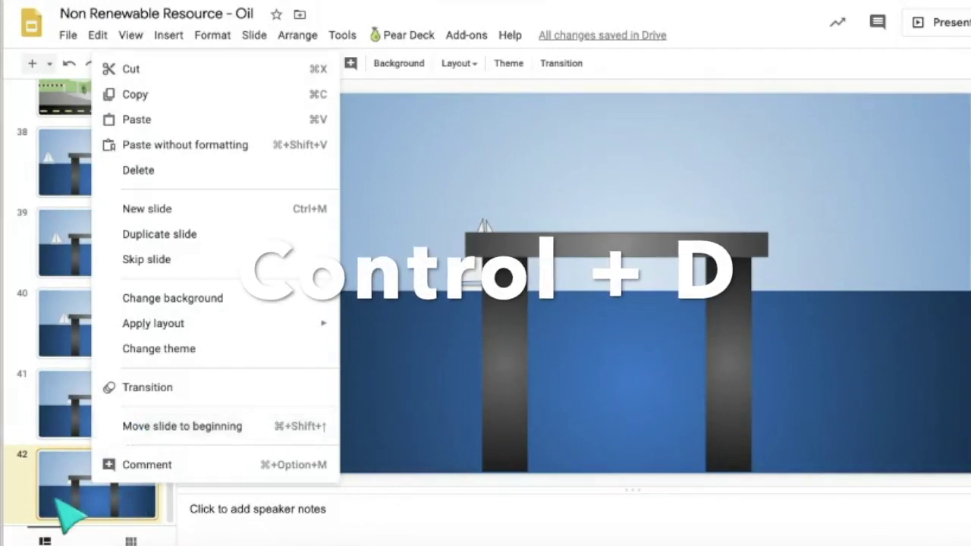
Nudge the sailboat right past the platform's left leg
key(Escape)
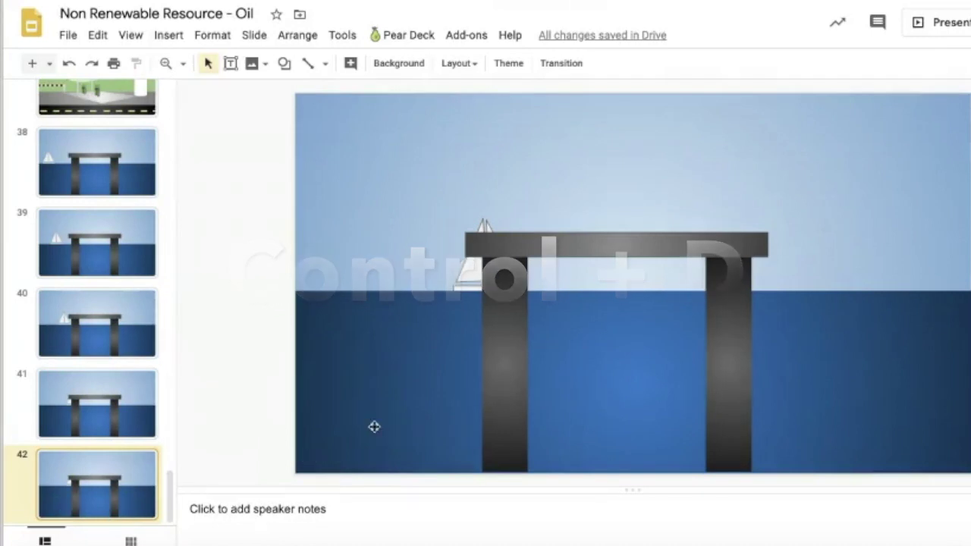
click(465, 276)
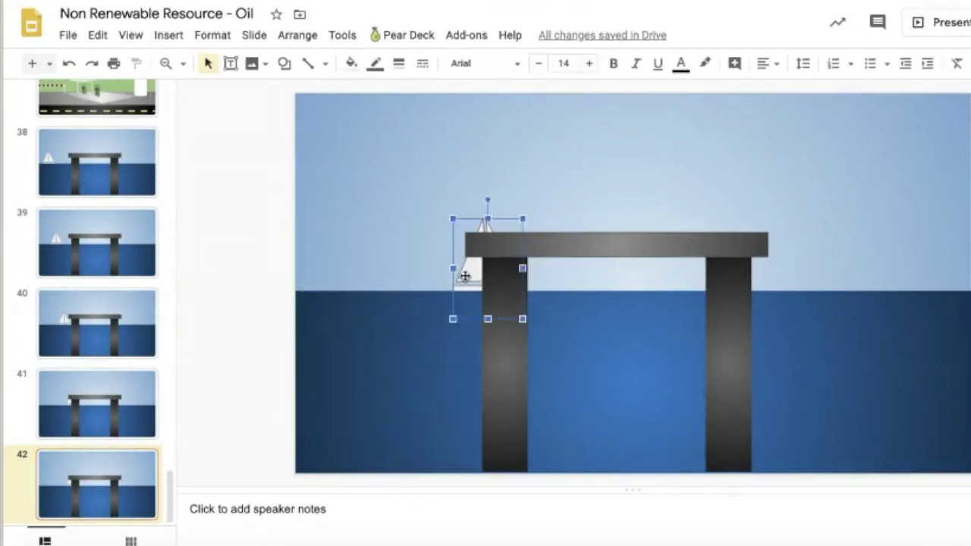
key(Right)
key(Right)
key(Right)
key(Right)
key(Right)
key(Right)
key(Right)
key(Right)
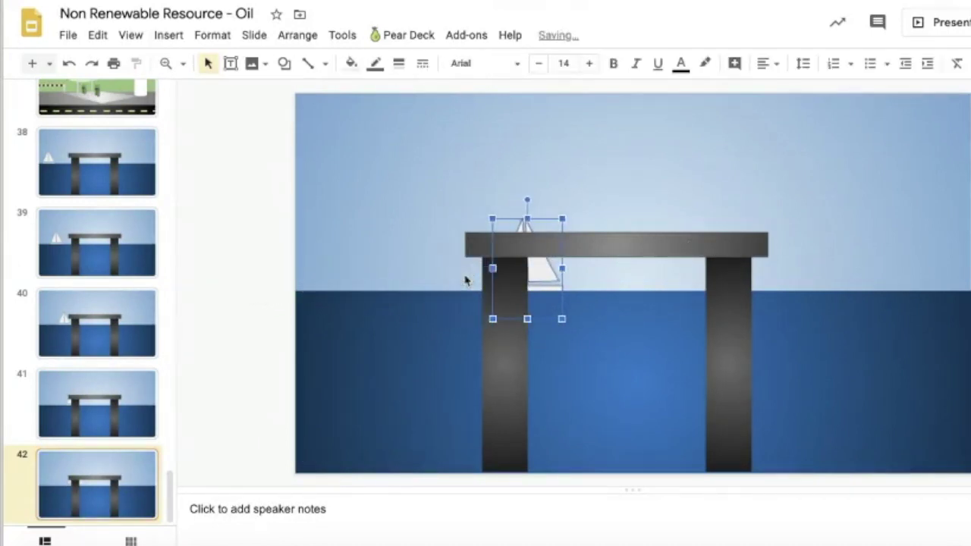
key(Right)
click(79, 494)
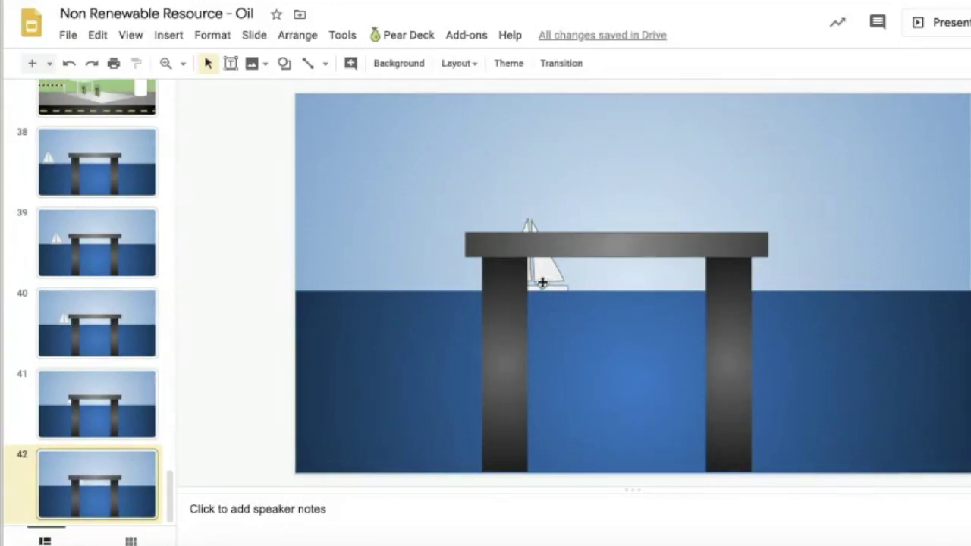
click(545, 283)
key(Right)
key(Right)
key(Right)
key(Right)
key(Right)
key(Right)
key(Right)
key(Right)
key(Right)
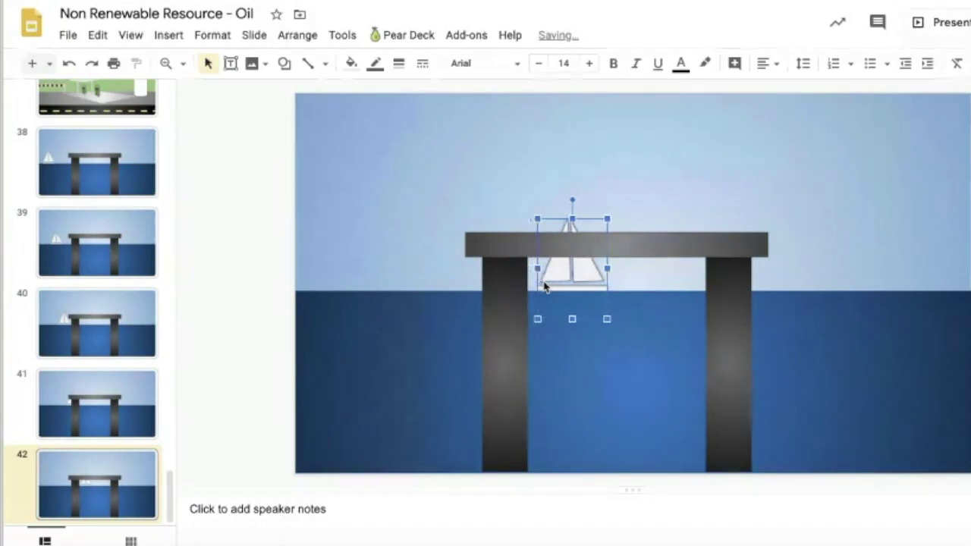
click(110, 482)
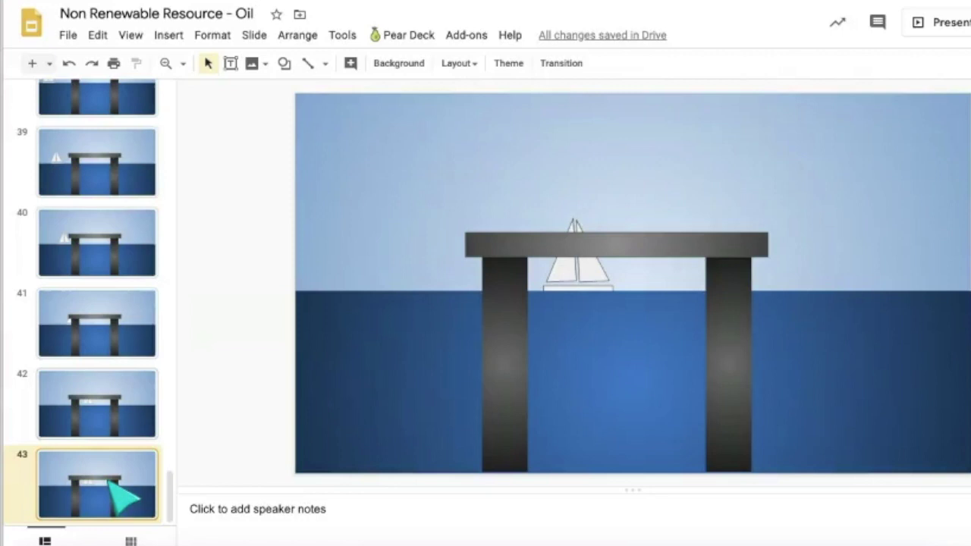
Move the sailboat further under the deck and duplicate slide 43 as slide 44 with a slight shift
drag(539, 279, 581, 279)
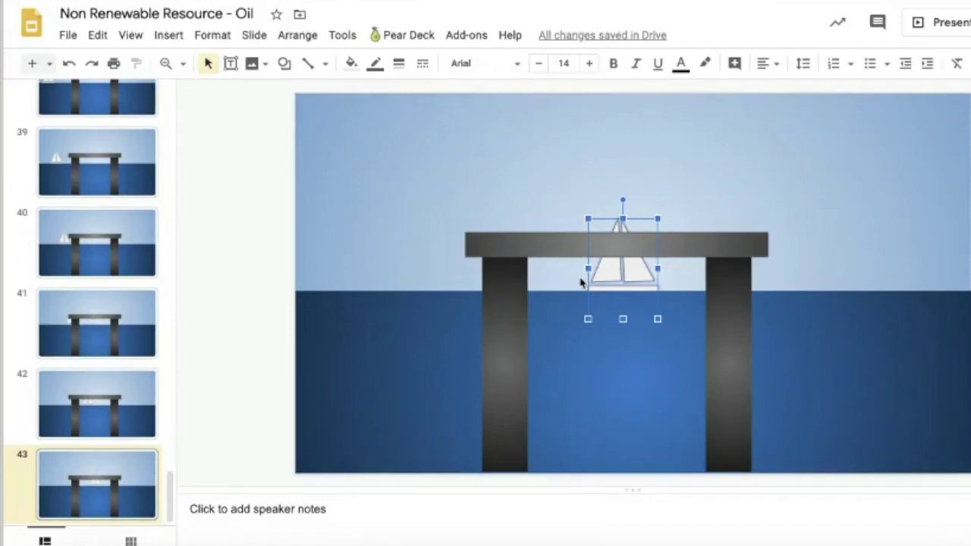
key(ctrl+d)
drag(631, 279, 636, 277)
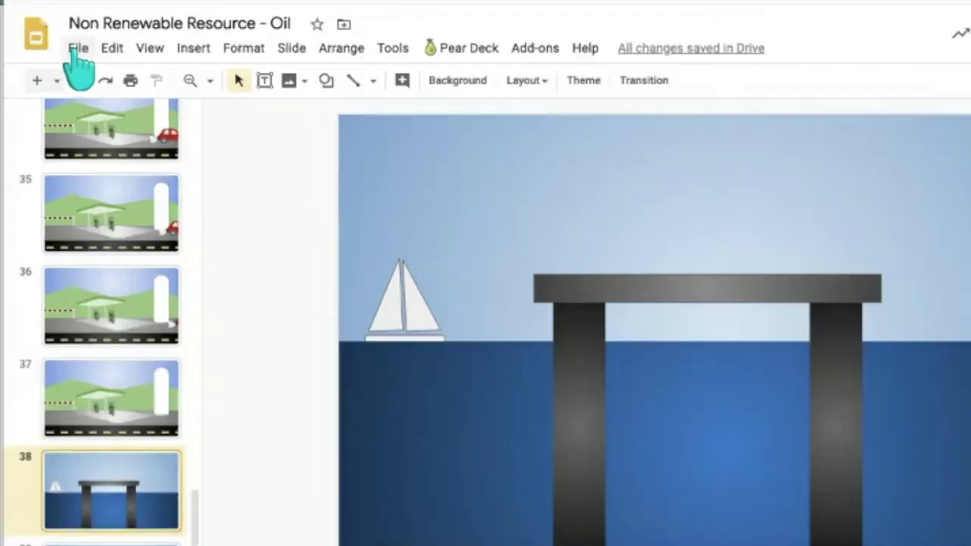
Publish the deck to the web with auto-advance every second and select the published link
click(68, 35)
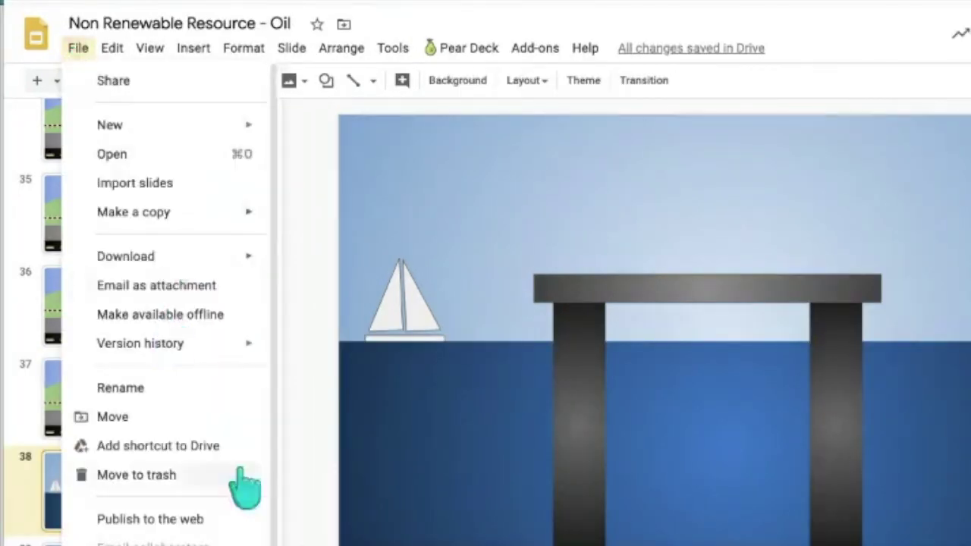
click(155, 520)
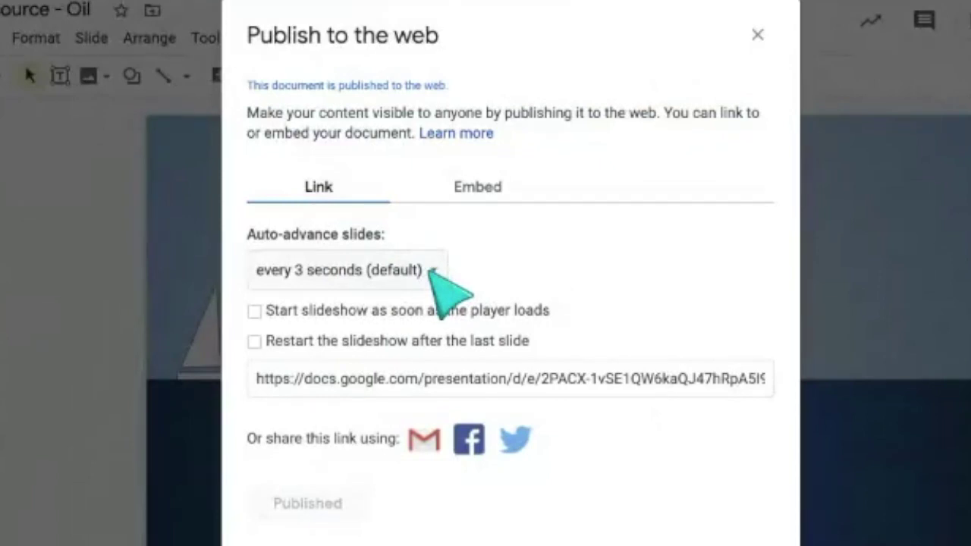
click(430, 272)
click(364, 212)
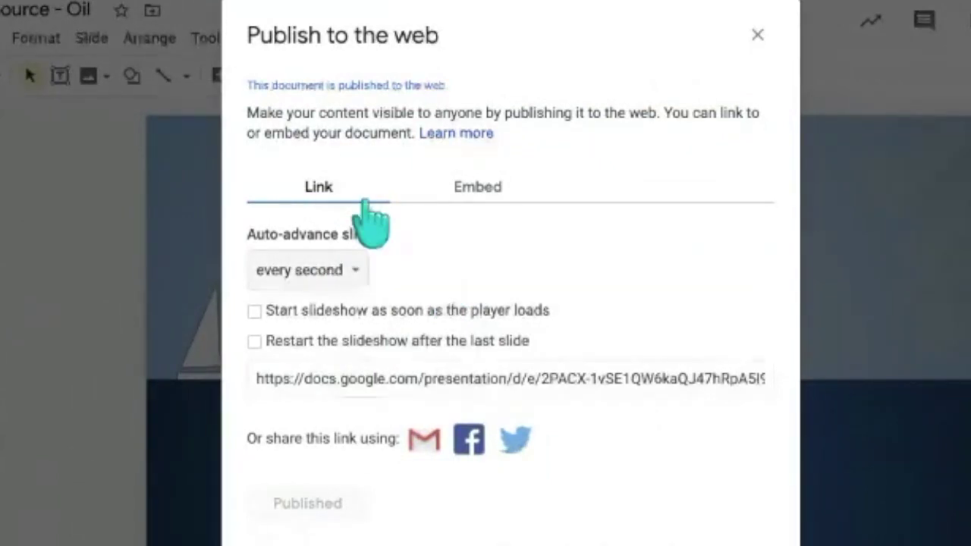
click(353, 271)
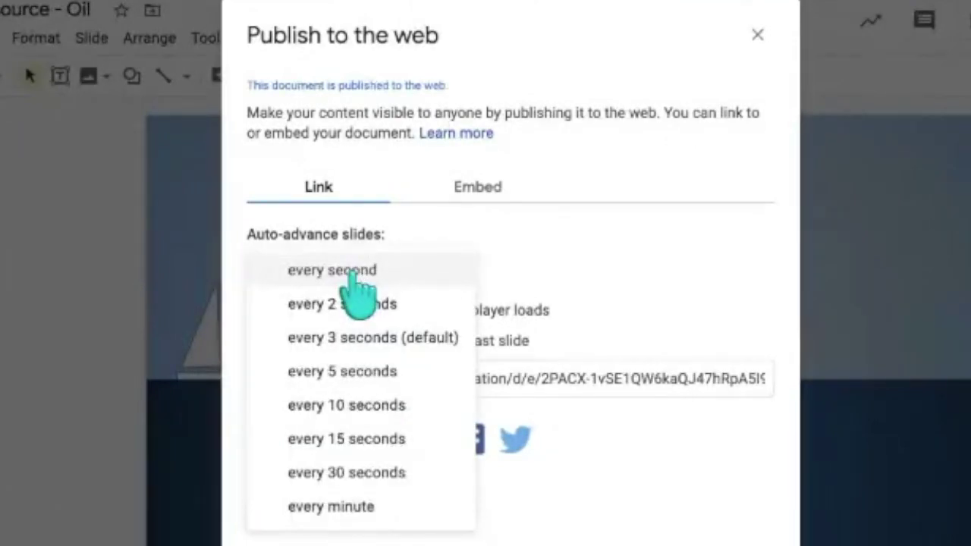
click(351, 275)
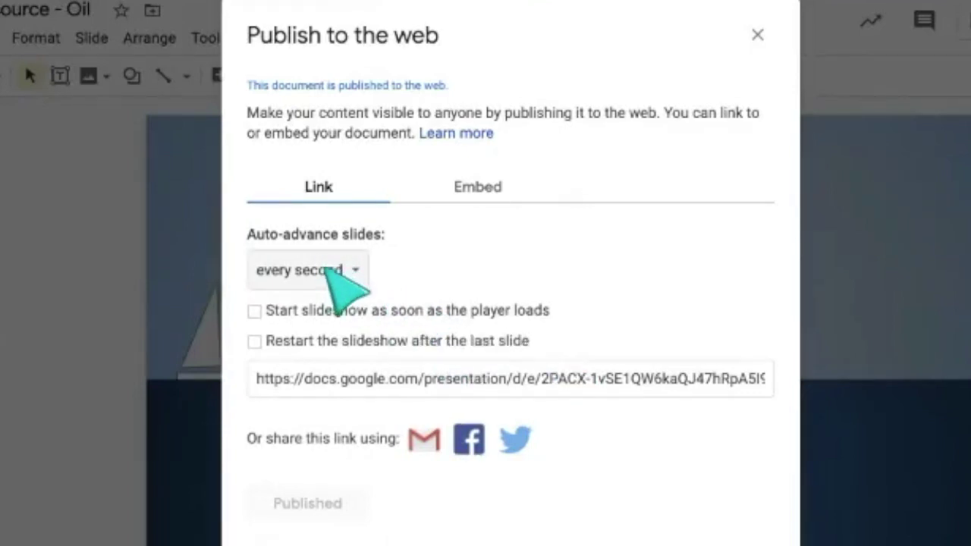
click(469, 379)
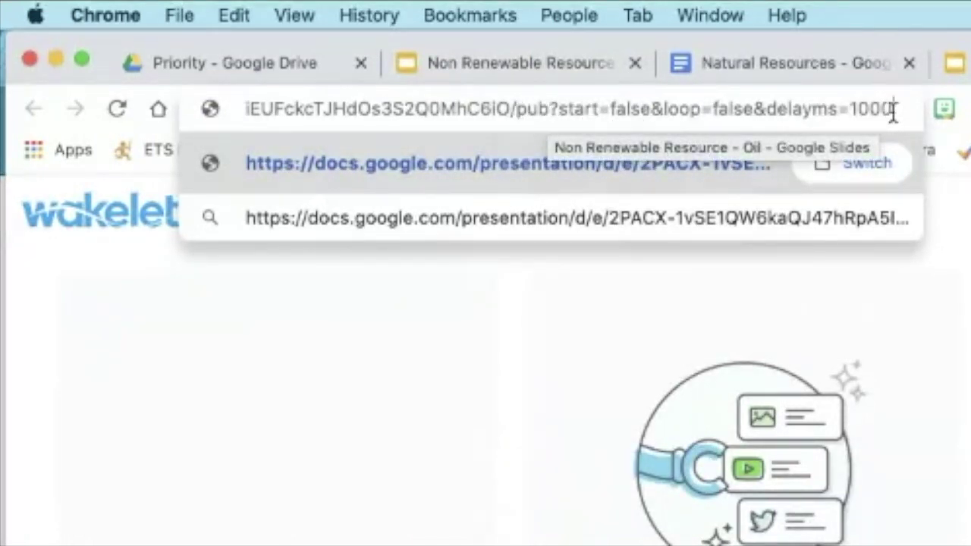
Delete trailing digits from the link's delayms=1000 value
key(BackSpace)
key(BackSpace)
key(BackSpace)
key(BackSpace)
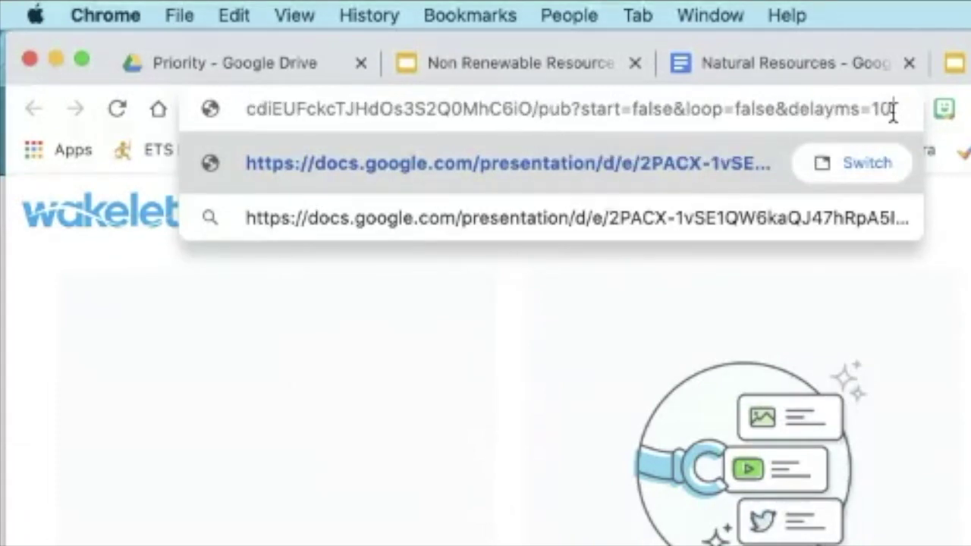